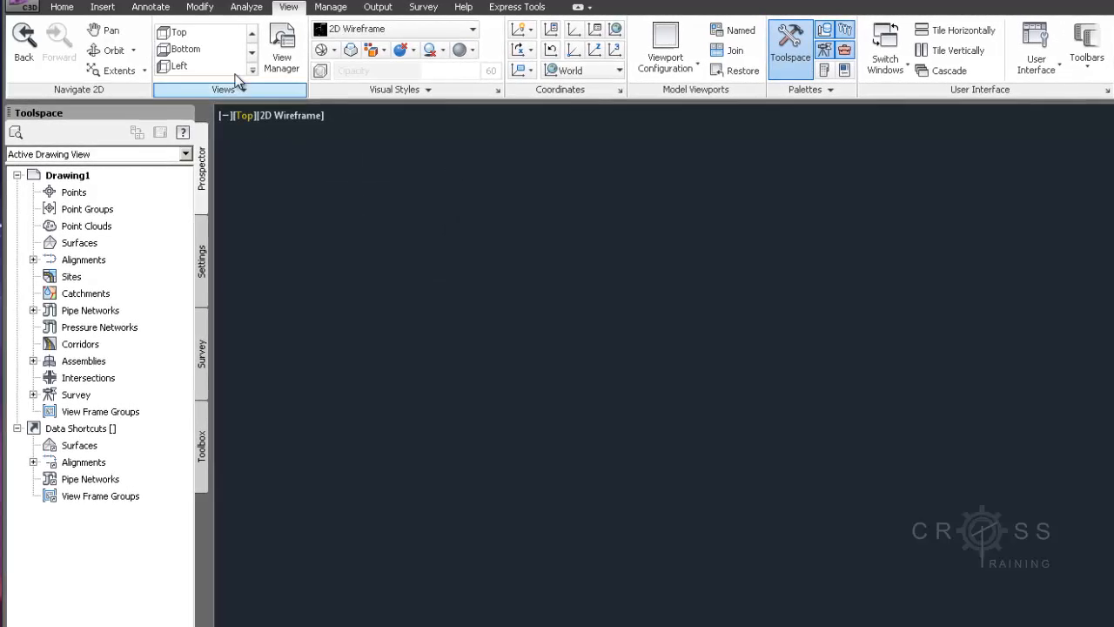
click(135, 51)
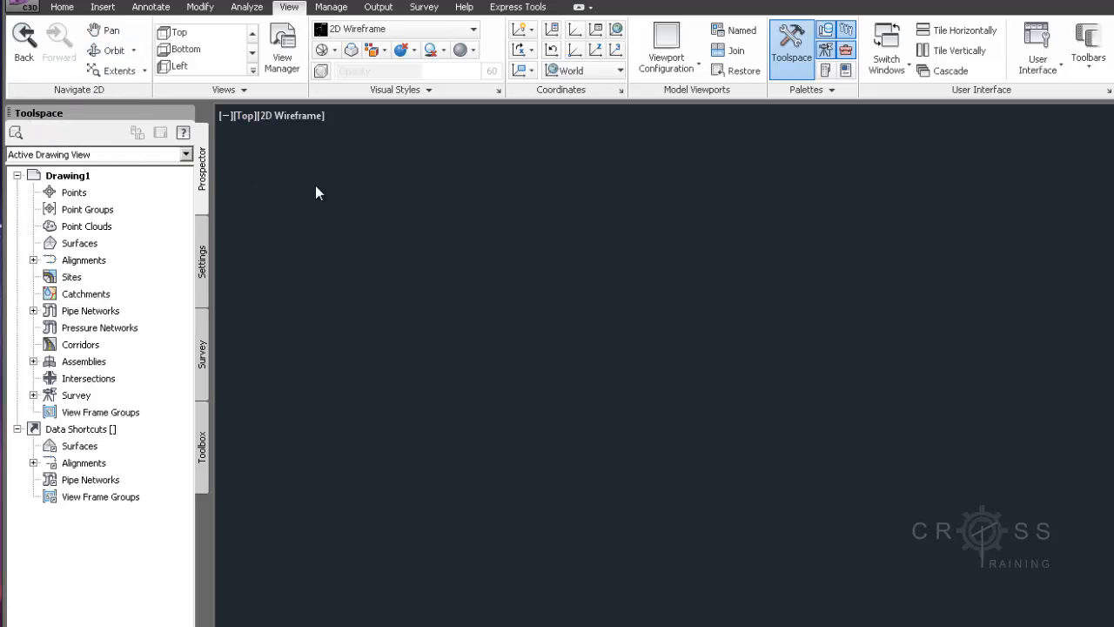
click(144, 71)
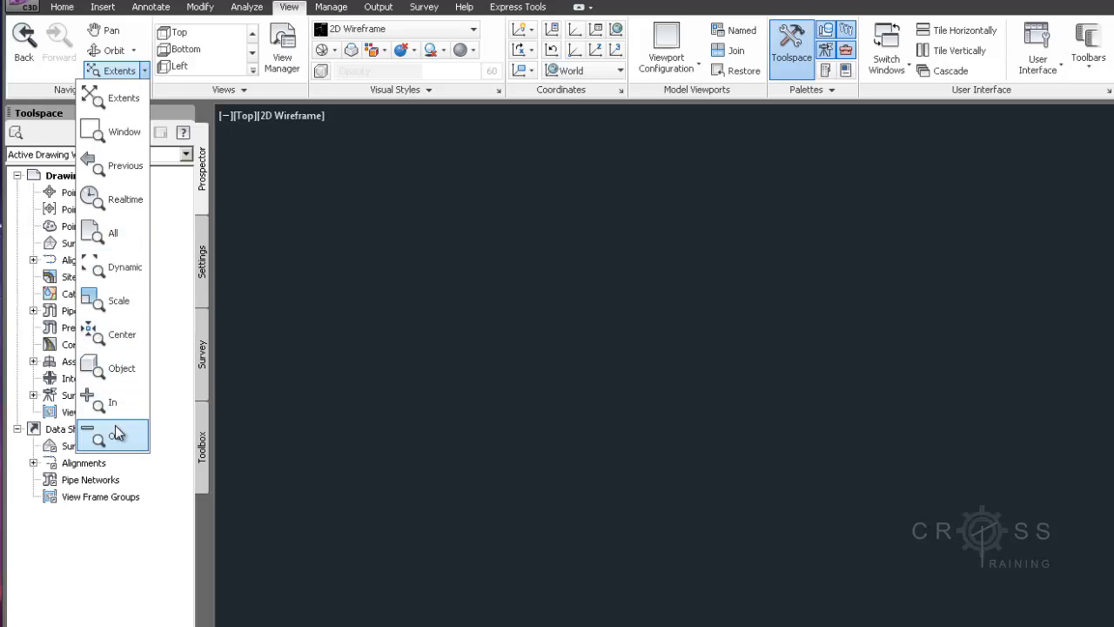
click(370, 217)
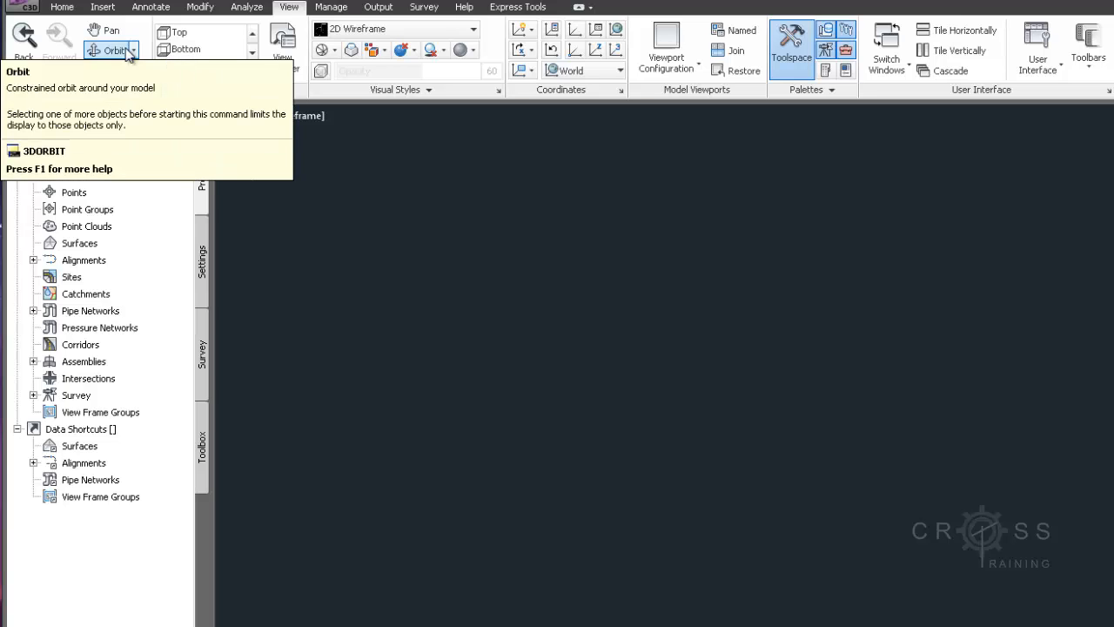
click(512, 300)
click(311, 206)
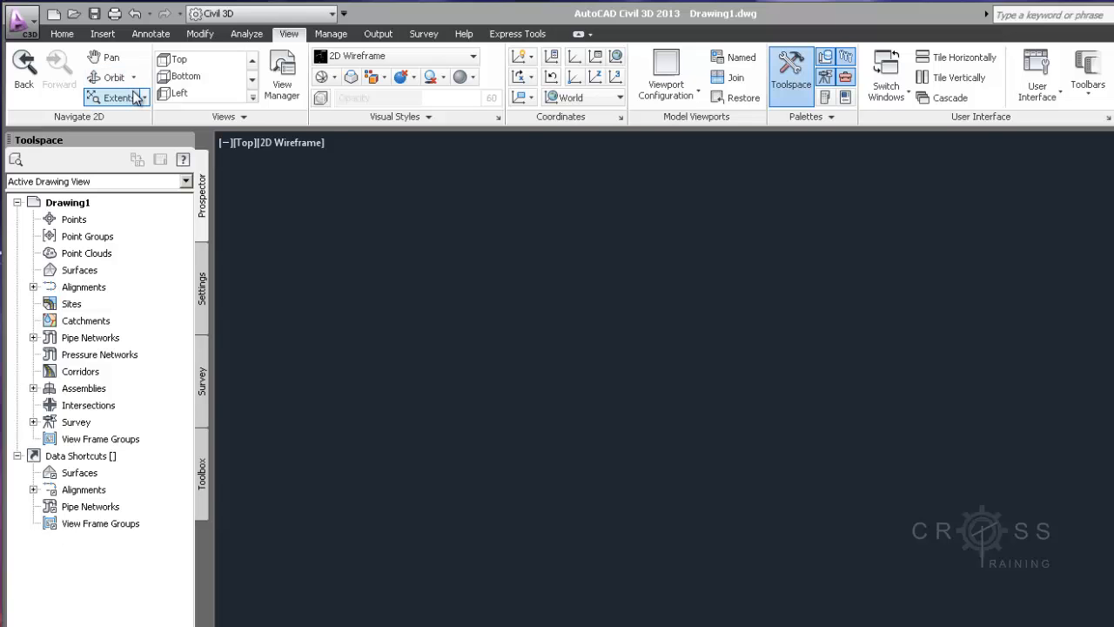
click(145, 100)
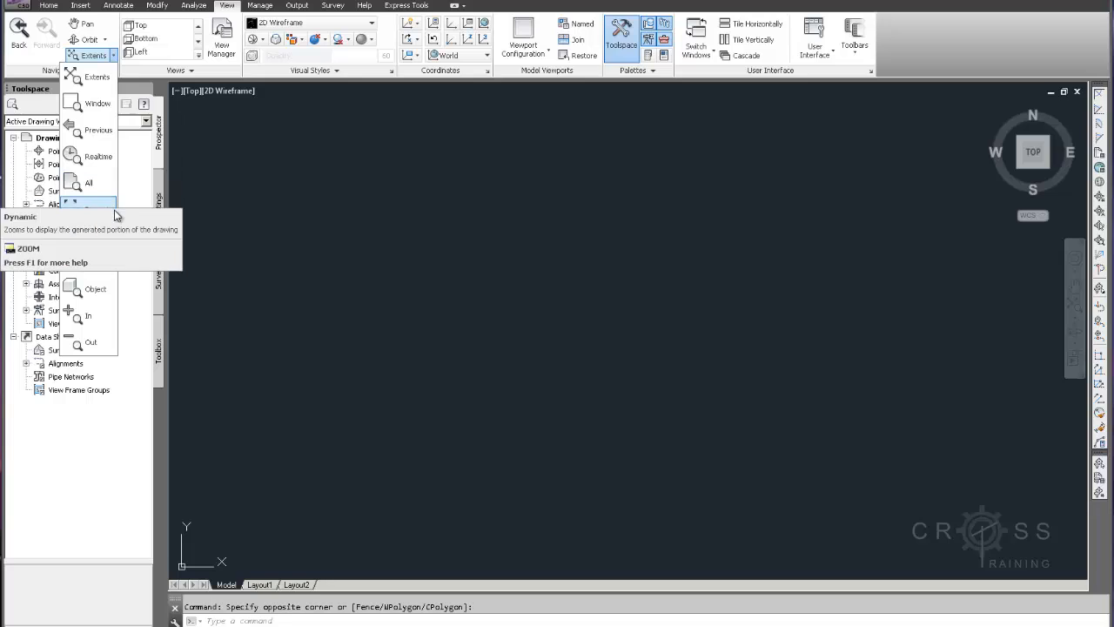
click(365, 283)
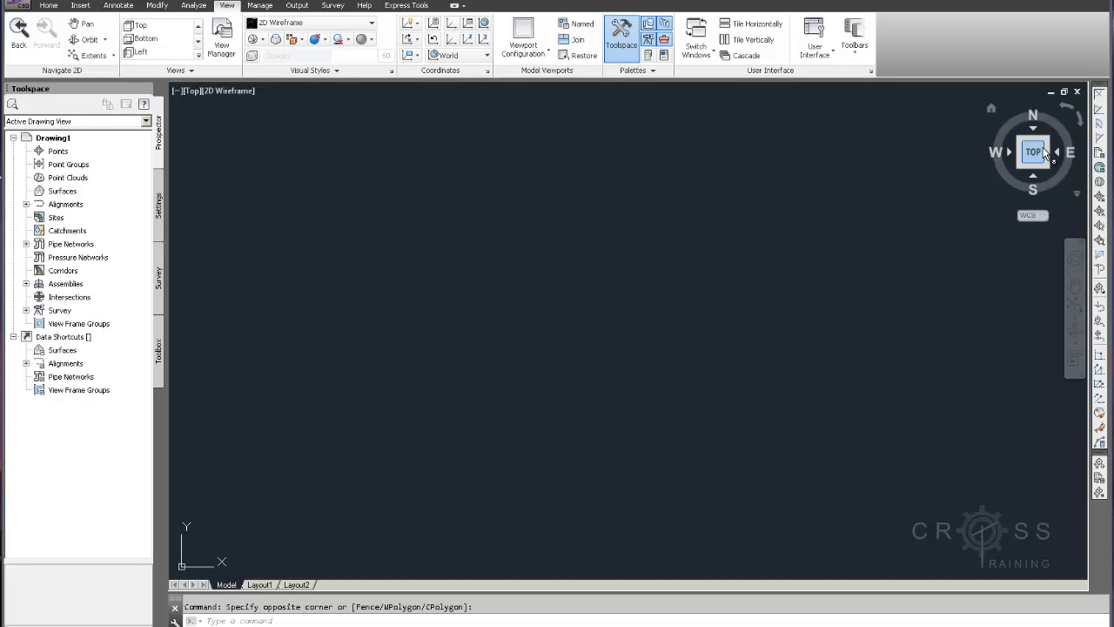
click(653, 306)
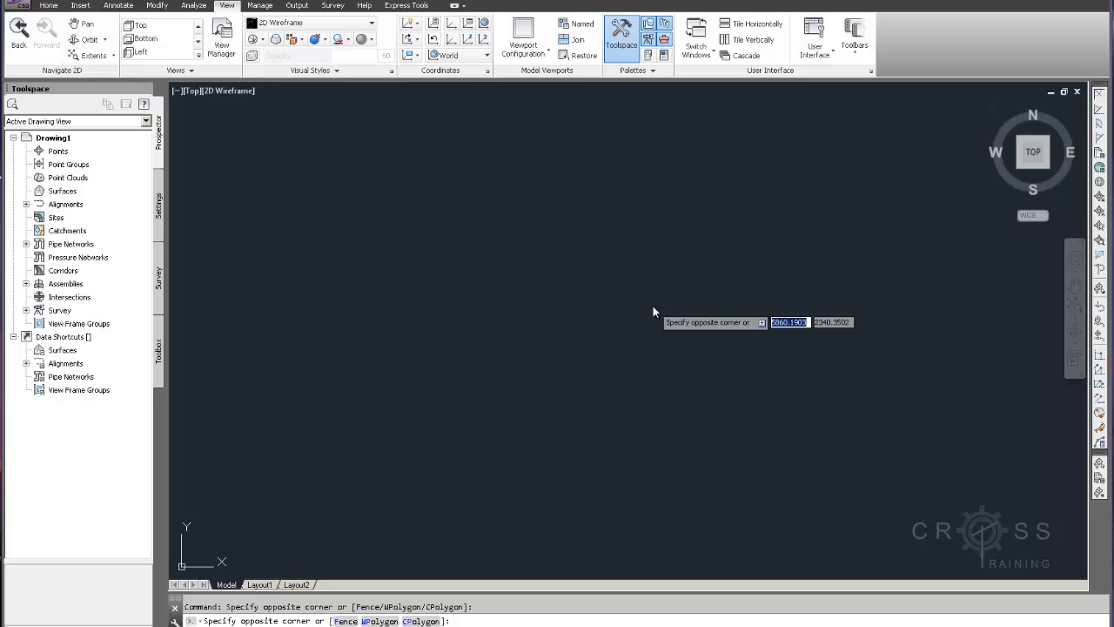
click(603, 303)
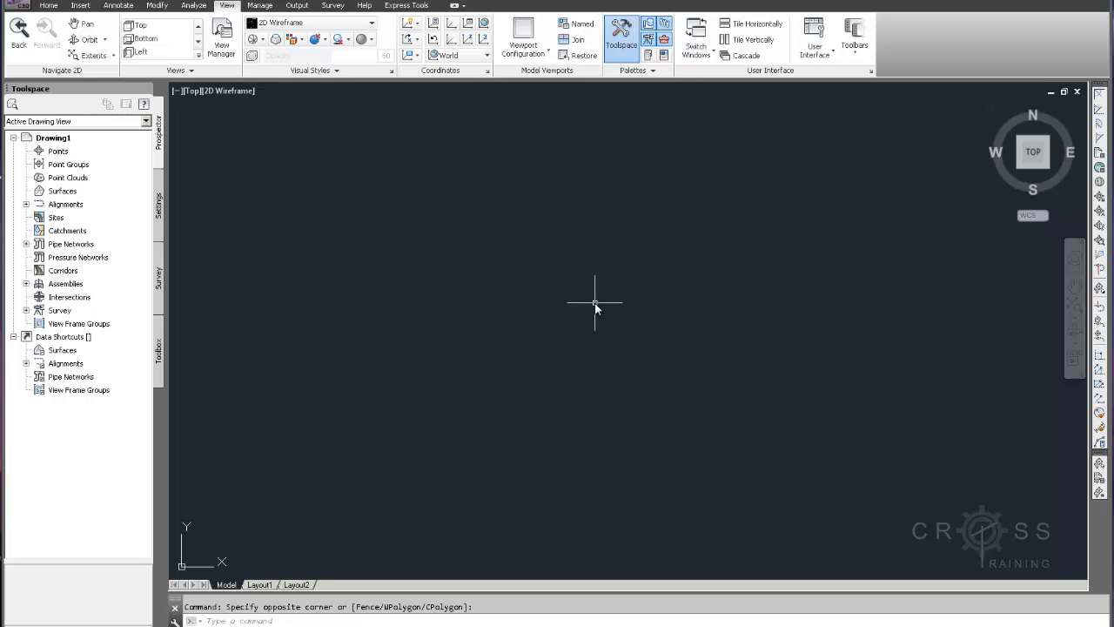
Step: Draw a rectangle from two opposite corners in the empty model space
click(49, 7)
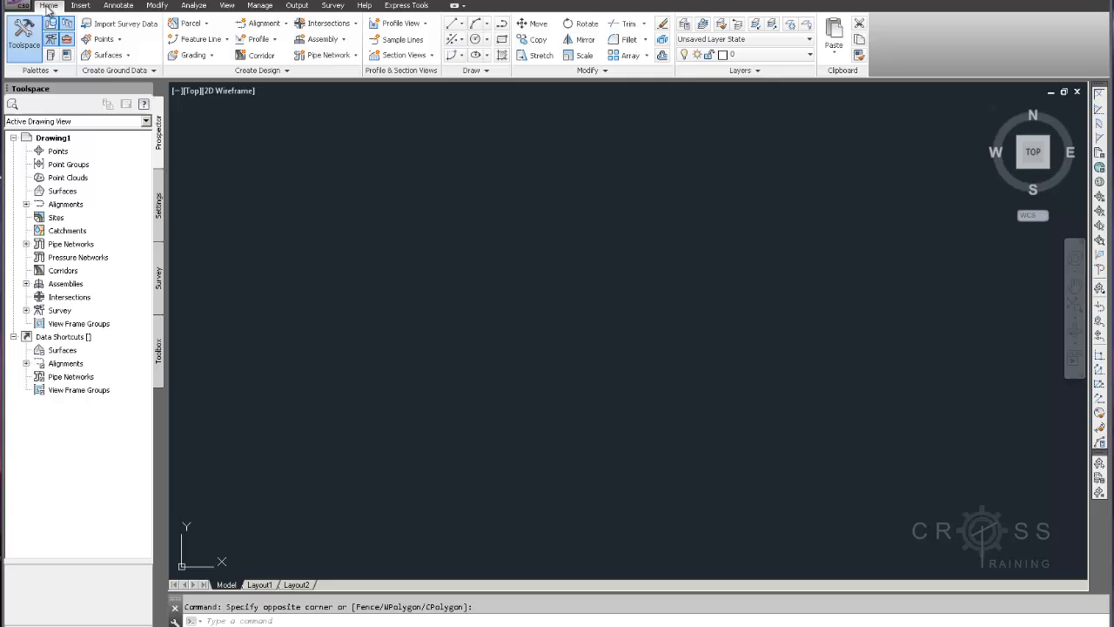
click(503, 41)
click(326, 227)
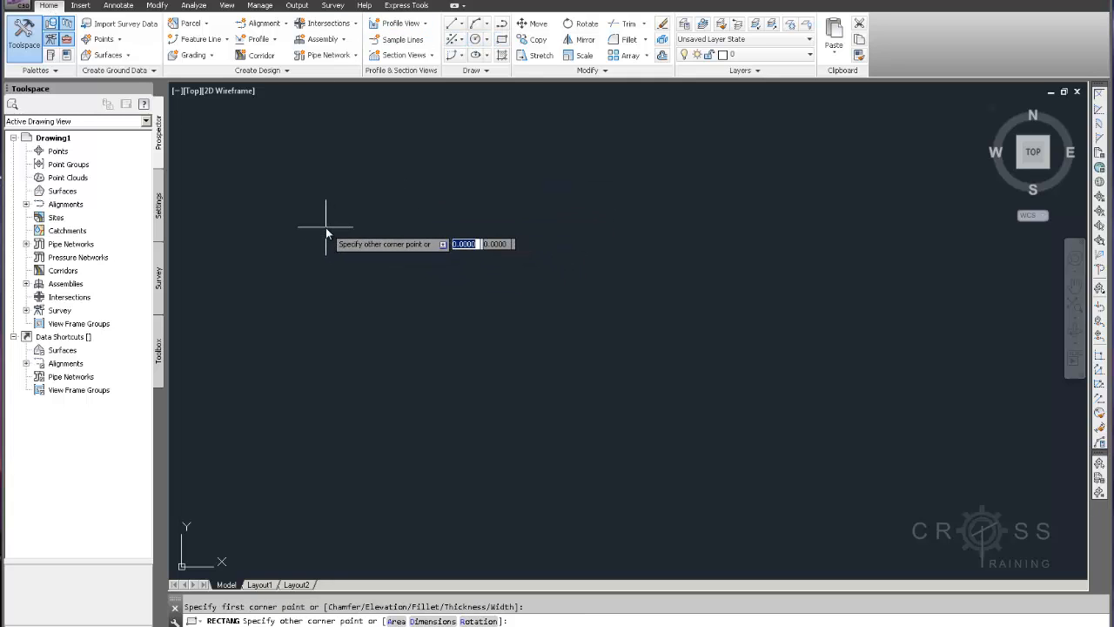
click(545, 383)
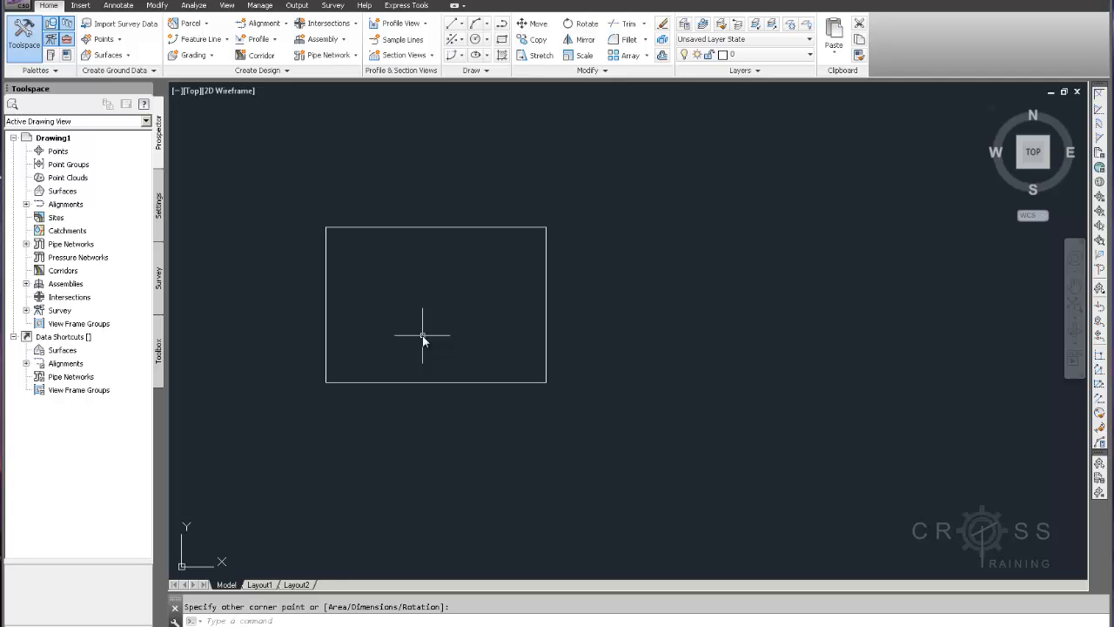
Step: Zoom in and out around the inside of the rectangle and pan the drawing slightly
scroll(422, 335, up, 5)
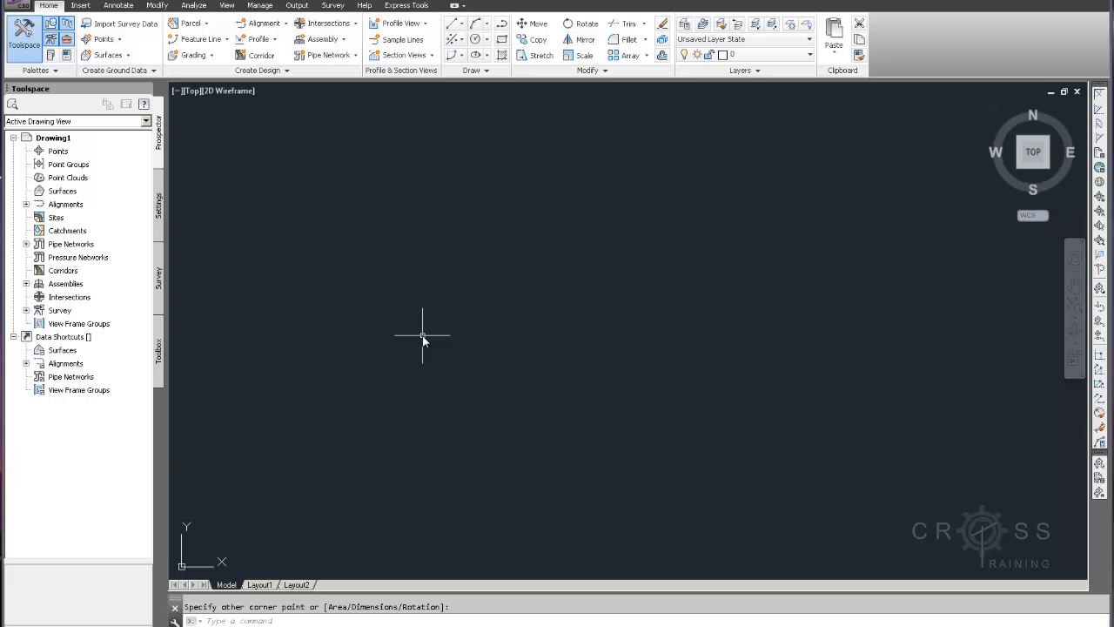
scroll(422, 335, down, 5)
scroll(422, 335, down, 8)
scroll(423, 340, down, 3)
scroll(422, 335, up, 2)
scroll(422, 335, up, 8)
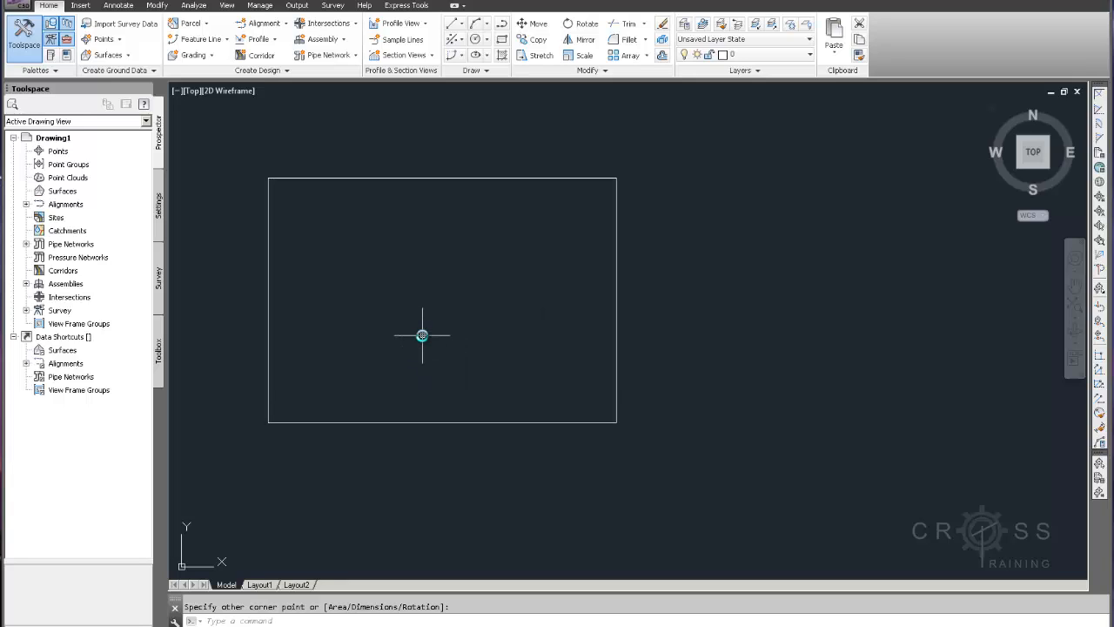
mouse_move(422, 335)
middle_down()
mouse_move(389, 328)
mouse_move(455, 381)
mouse_move(363, 415)
mouse_move(406, 462)
mouse_move(478, 483)
mouse_move(365, 353)
mouse_move(370, 391)
mouse_move(432, 348)
mouse_move(410, 364)
mouse_move(392, 310)
middle_up()
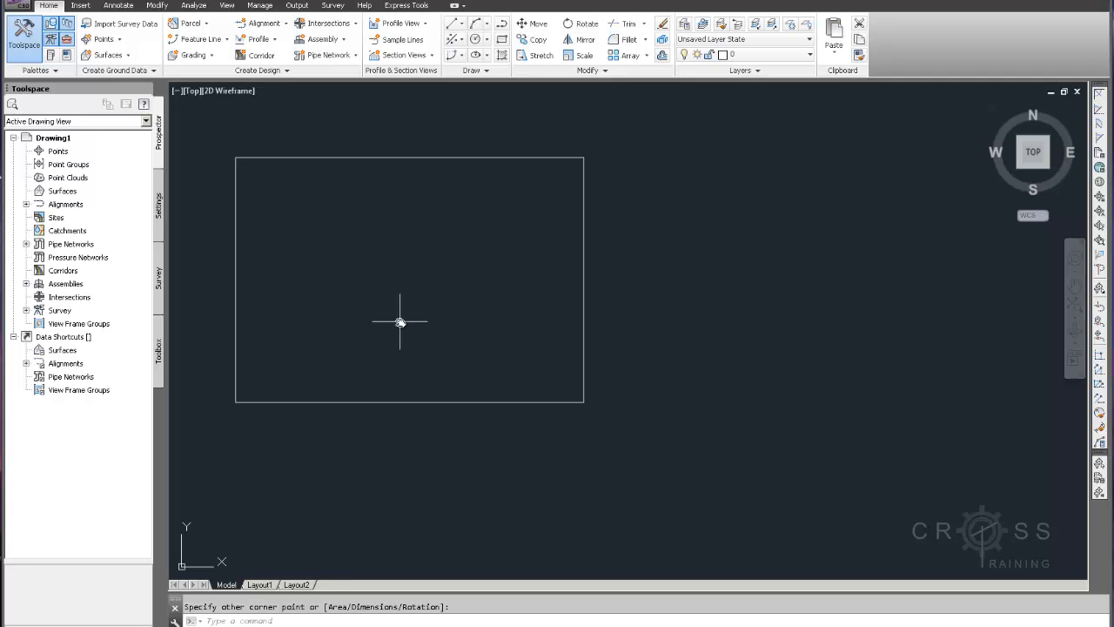
Step: Orbit from the top view to a tilted 3D view of the rectangle
shift+middle_drag(400, 321, 399, 322)
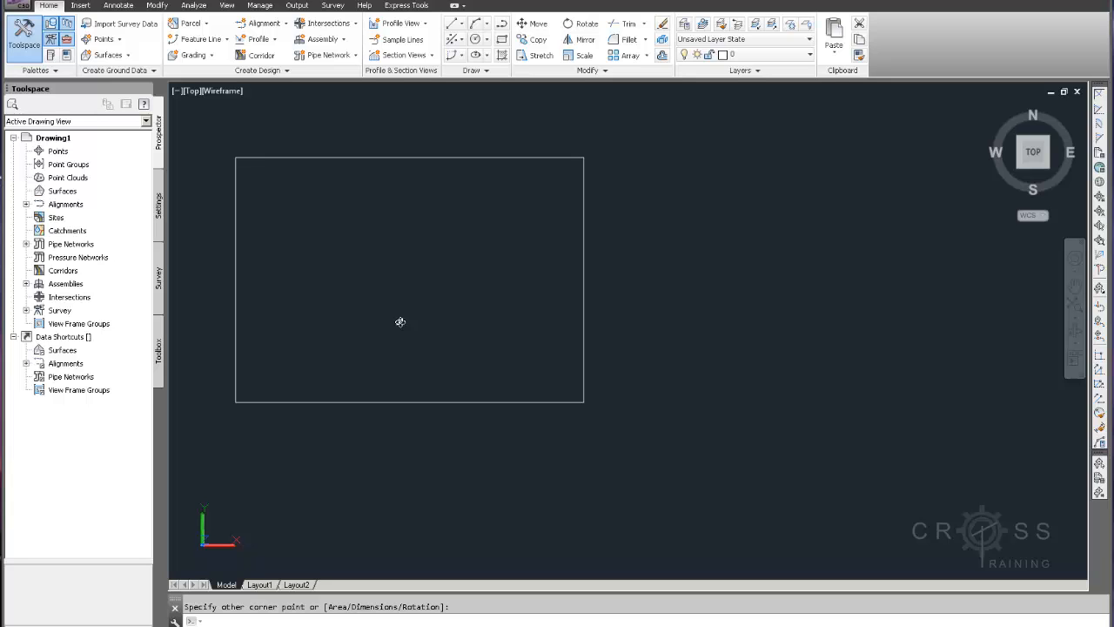
shift+middle_drag(400, 322, 430, 228)
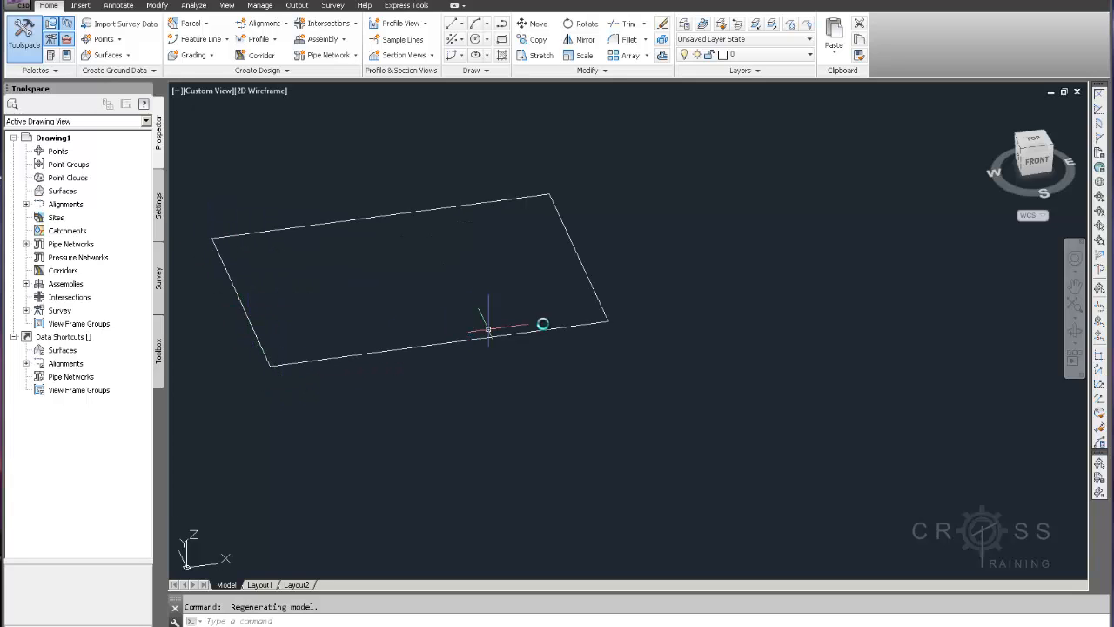
shift+middle_drag(480, 277, 432, 307)
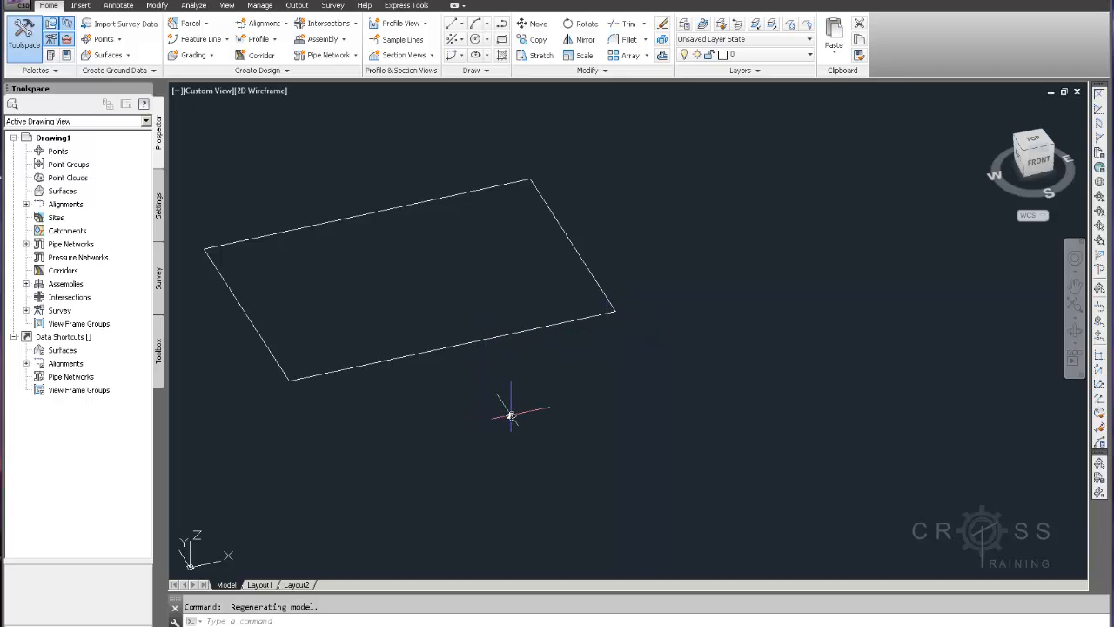
Step: Return to the plan view of the current UCS with the PLAN command and zoom out to show the whole rectangle
text(plan)
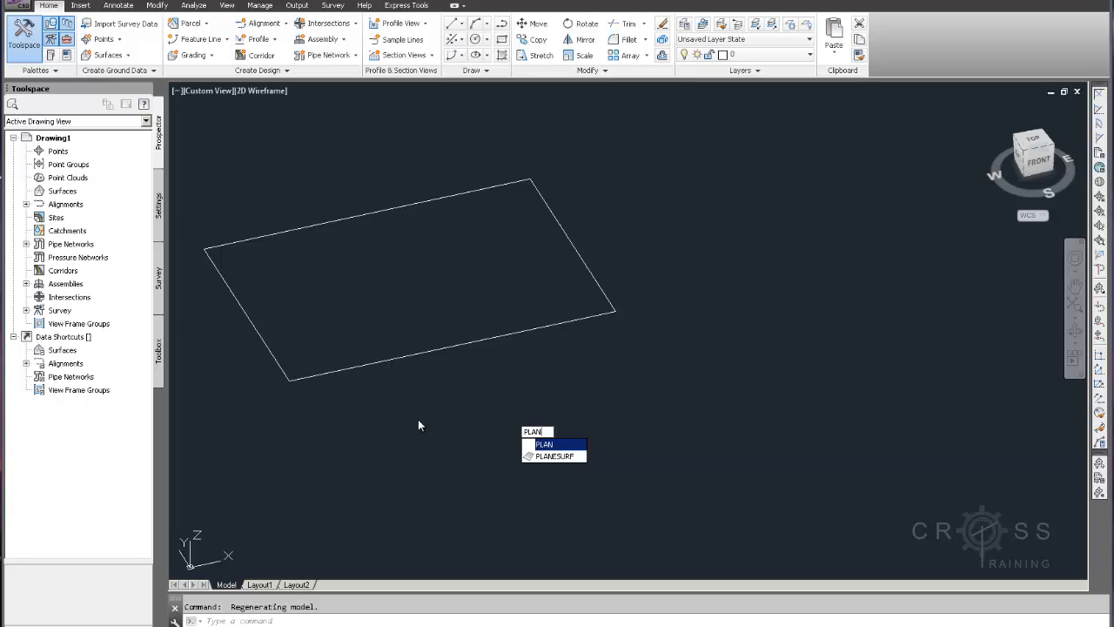
key(Return)
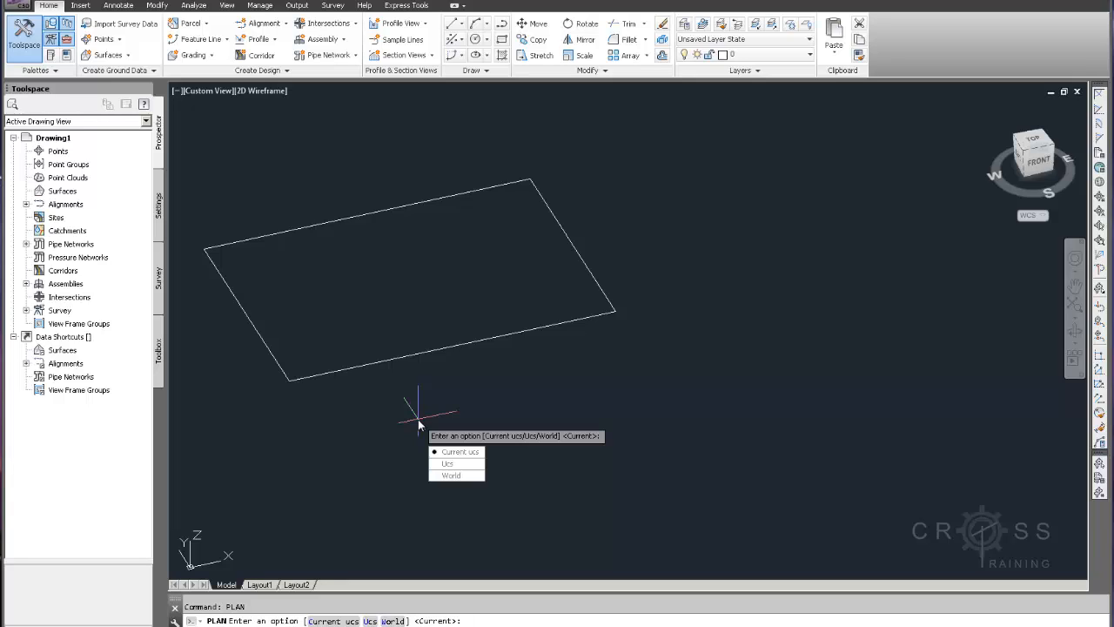
key(Return)
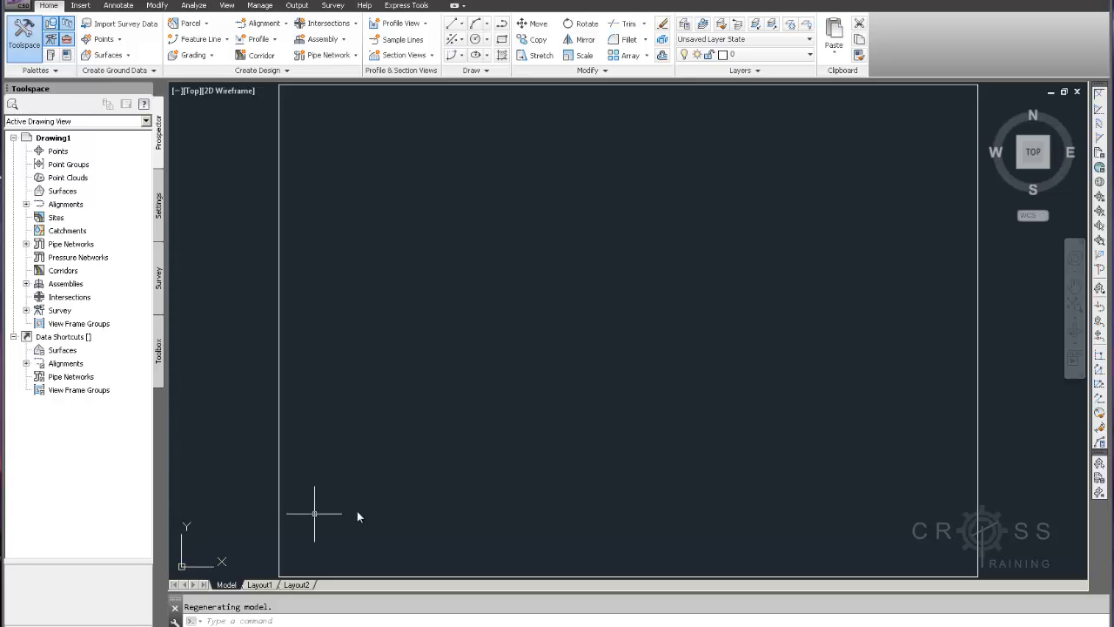
scroll(331, 522, down, 2)
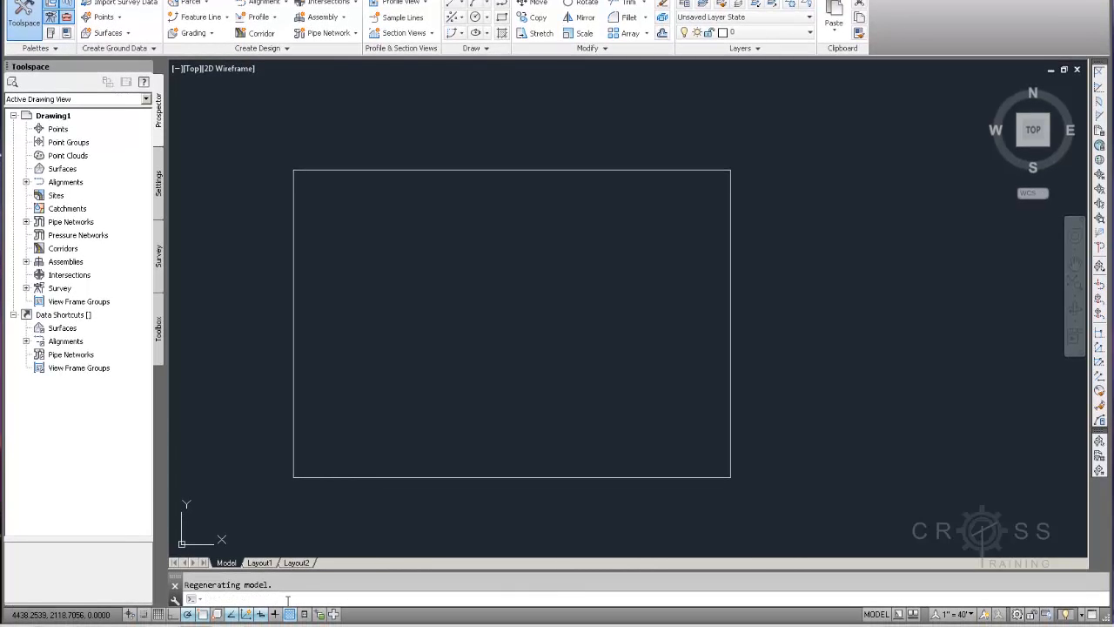
text(Z)
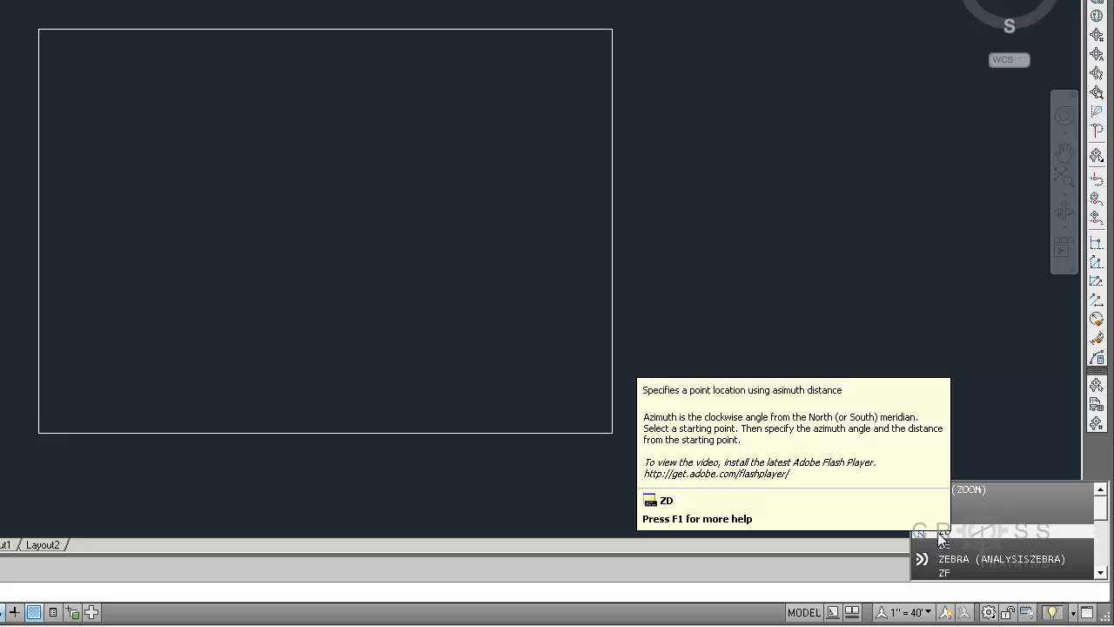
key(Escape)
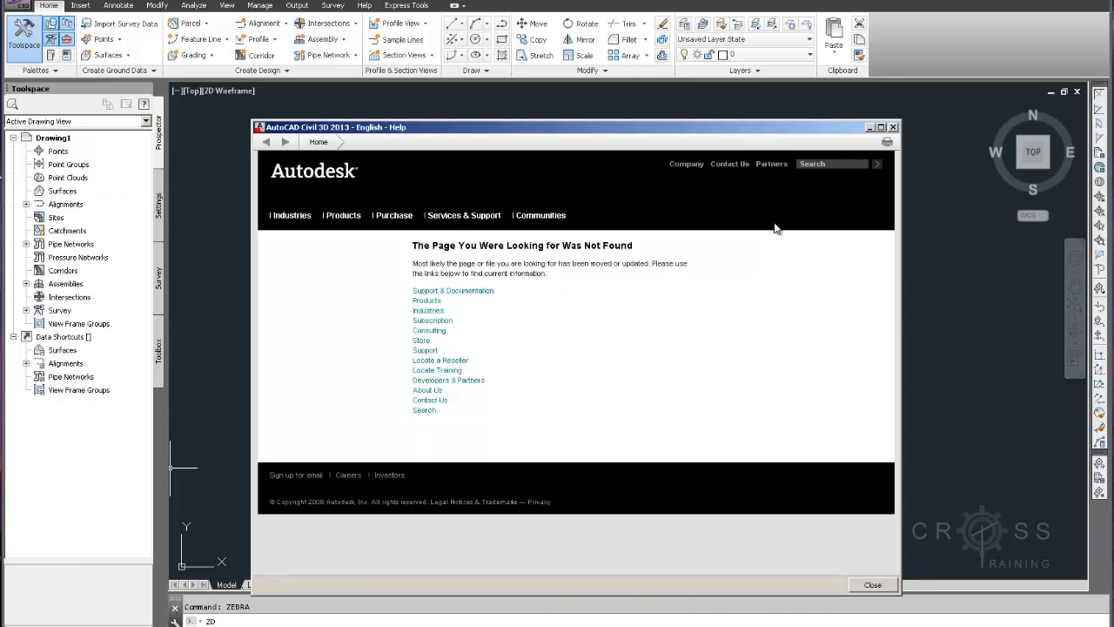
click(893, 127)
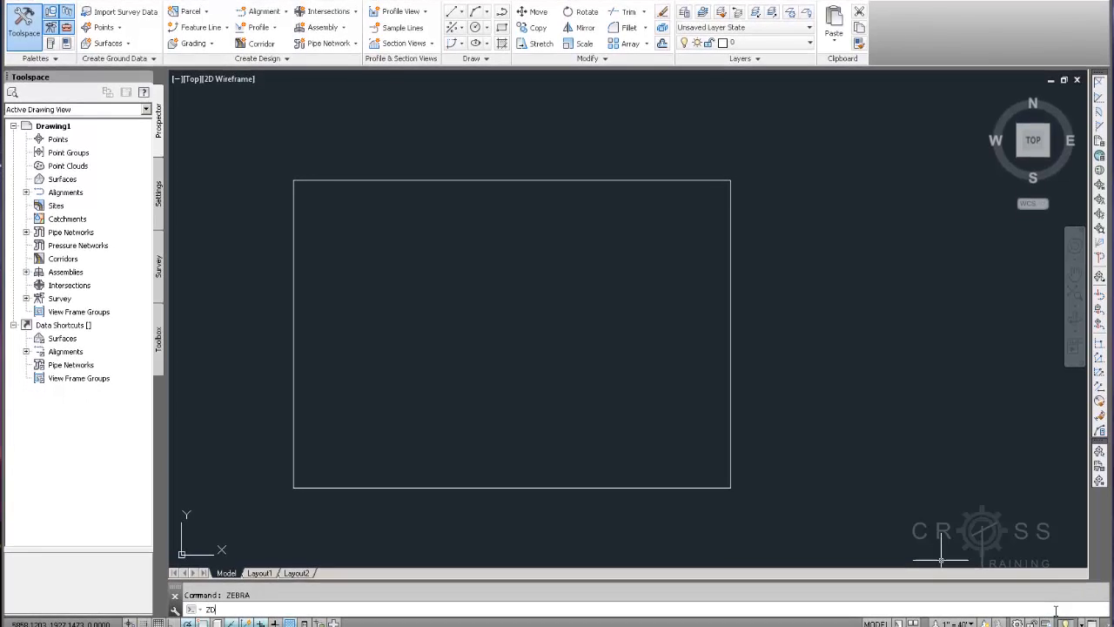
key(BackSpace)
key(BackSpace)
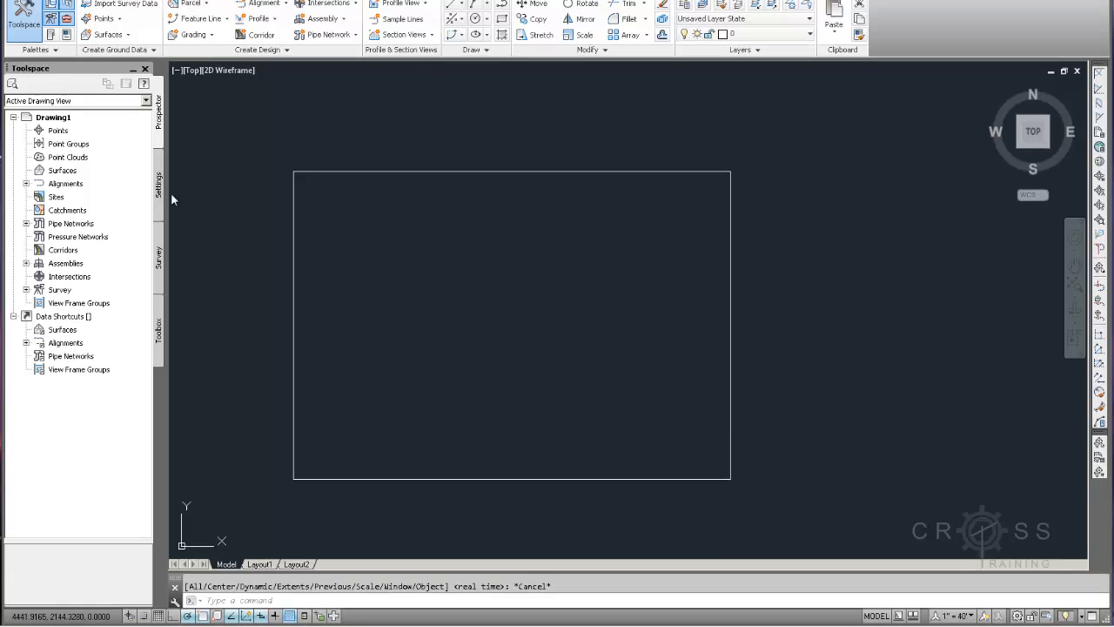
Step: Zoom the rectangle in and out with the real-time option of the ZOOM command, then exit the command
text(z)
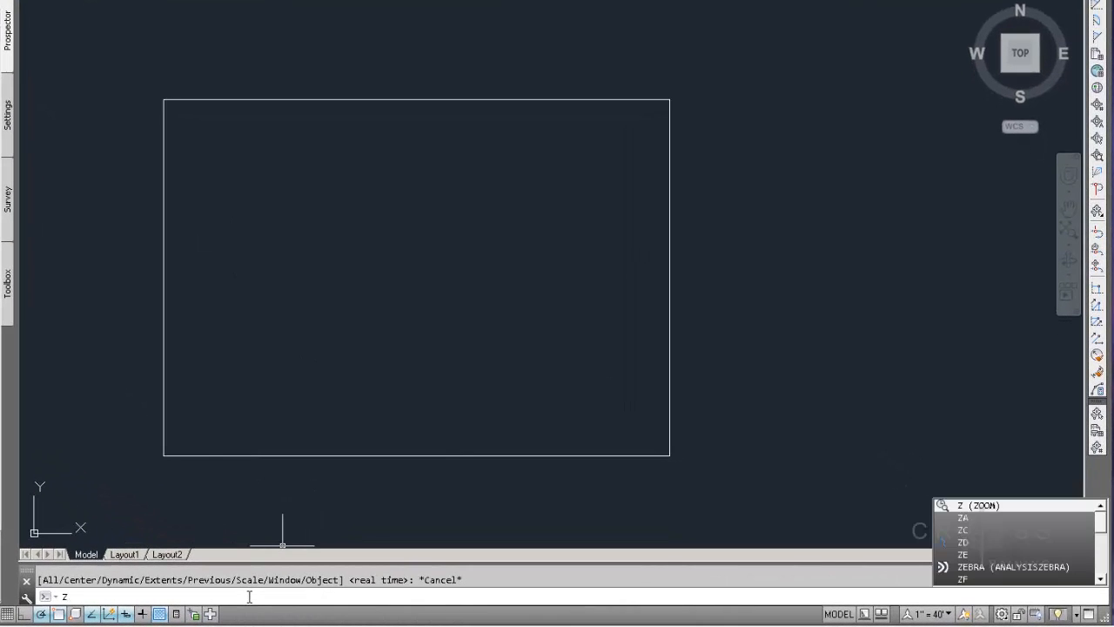
key(Return)
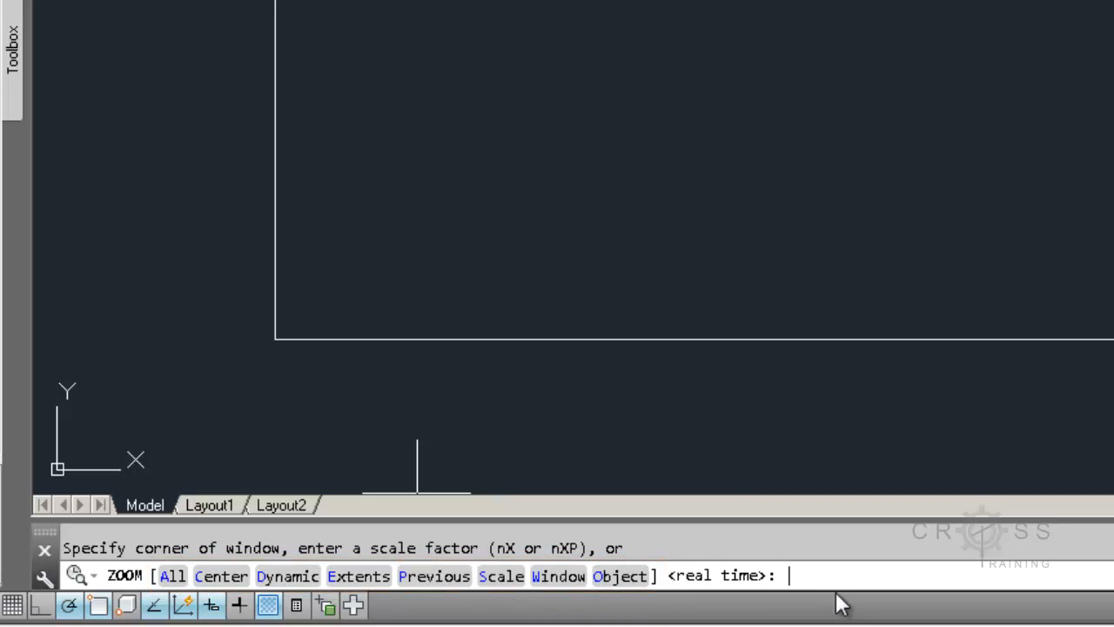
key(Return)
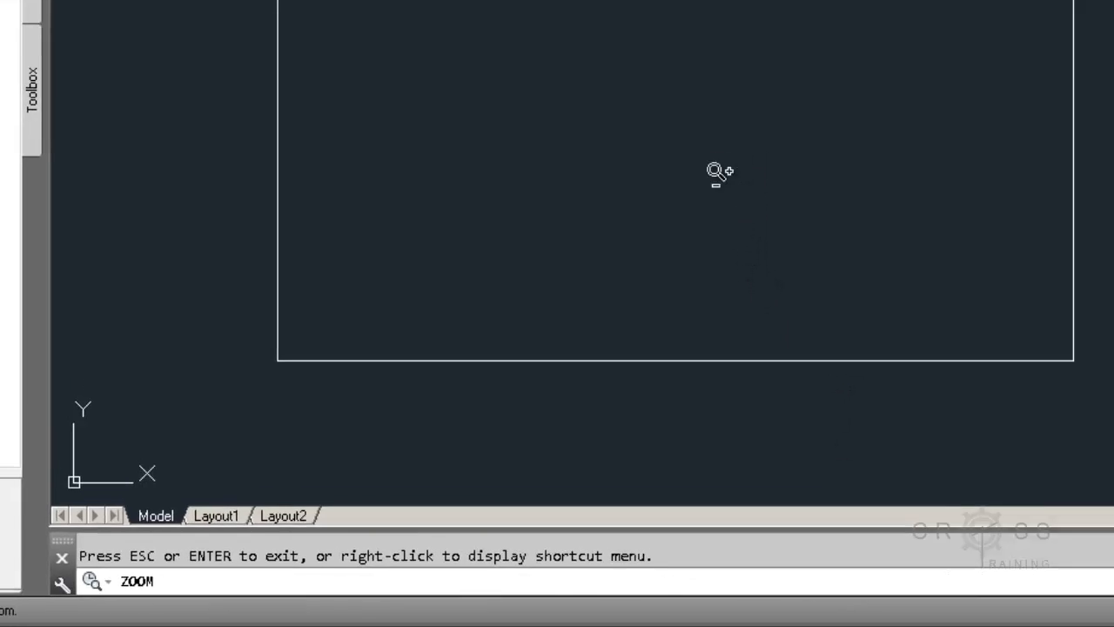
drag(668, 110, 709, 132)
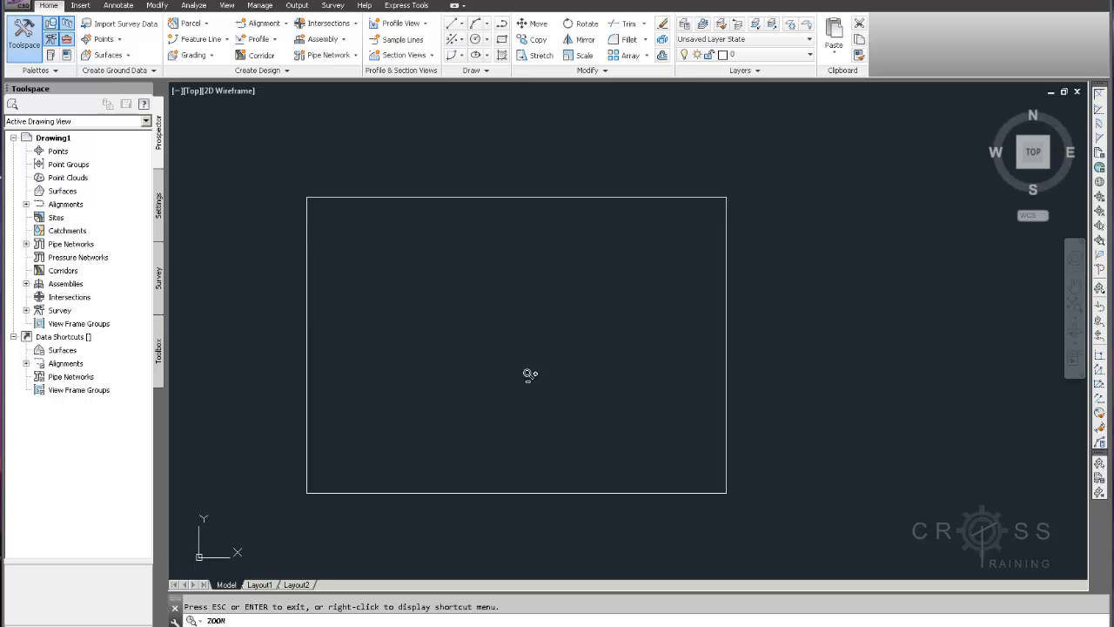
drag(530, 374, 460, 308)
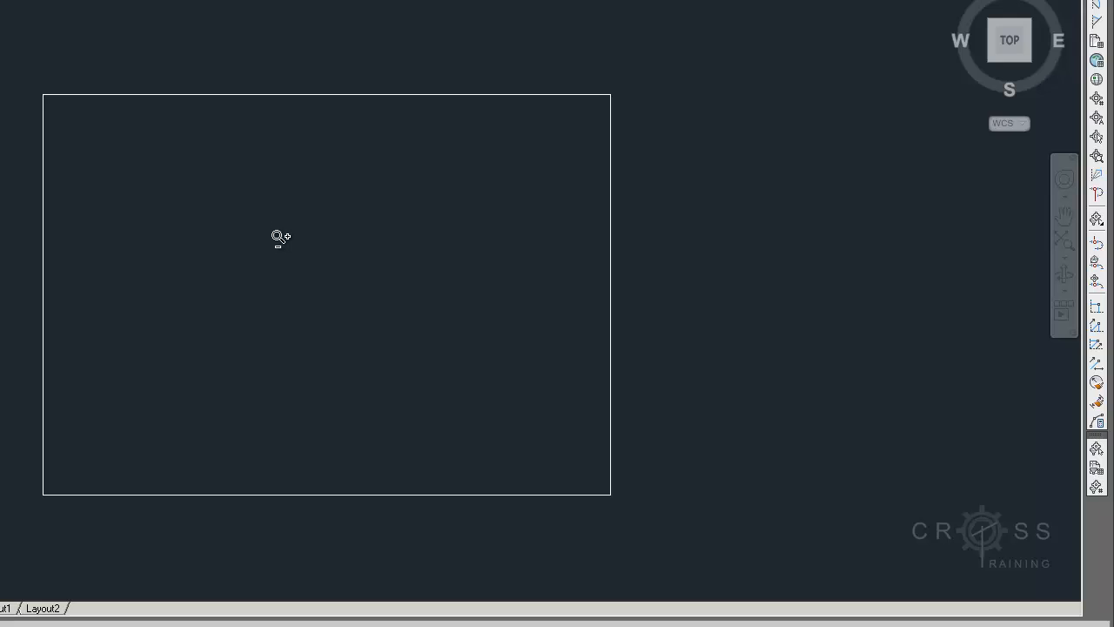
key(Escape)
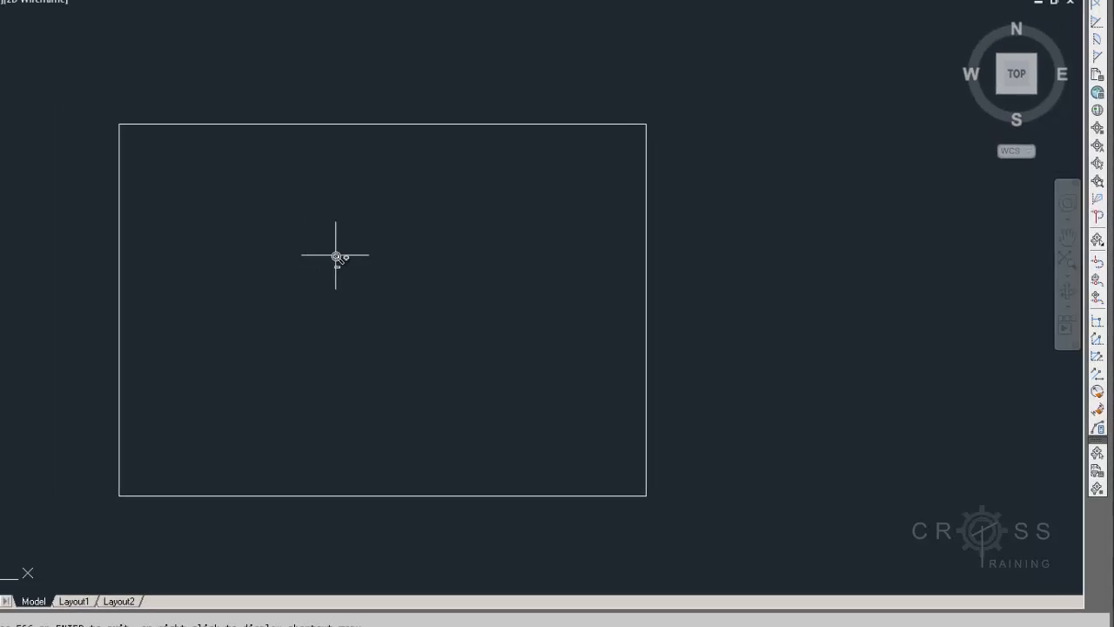
Step: Zoom to the drawing extents with the Extents option of the ZOOM command
text(z)
key(Return)
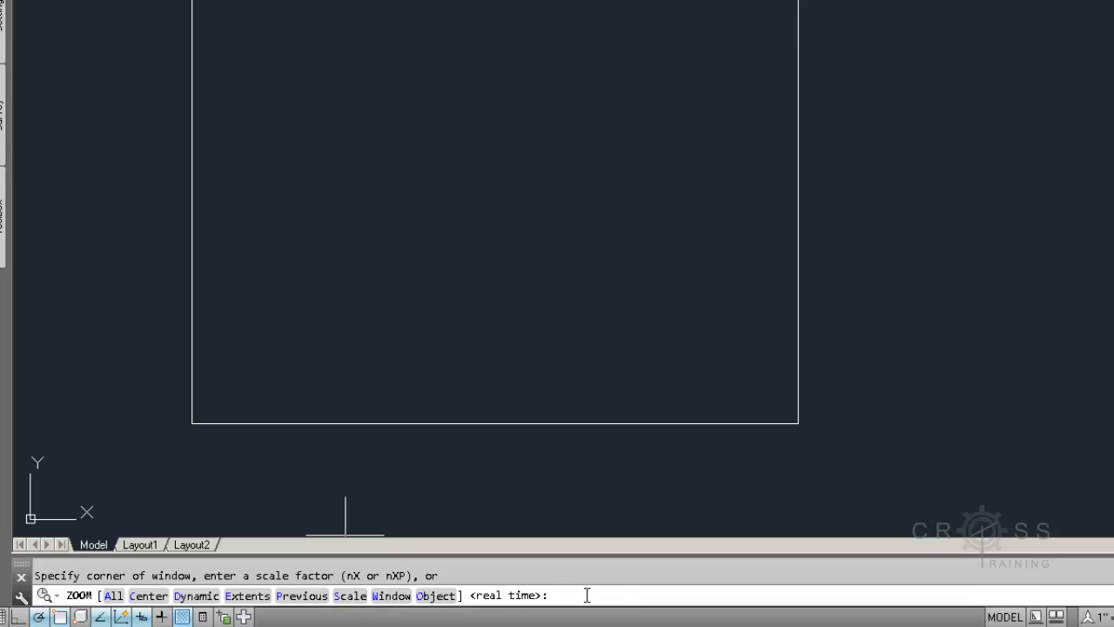
click(247, 595)
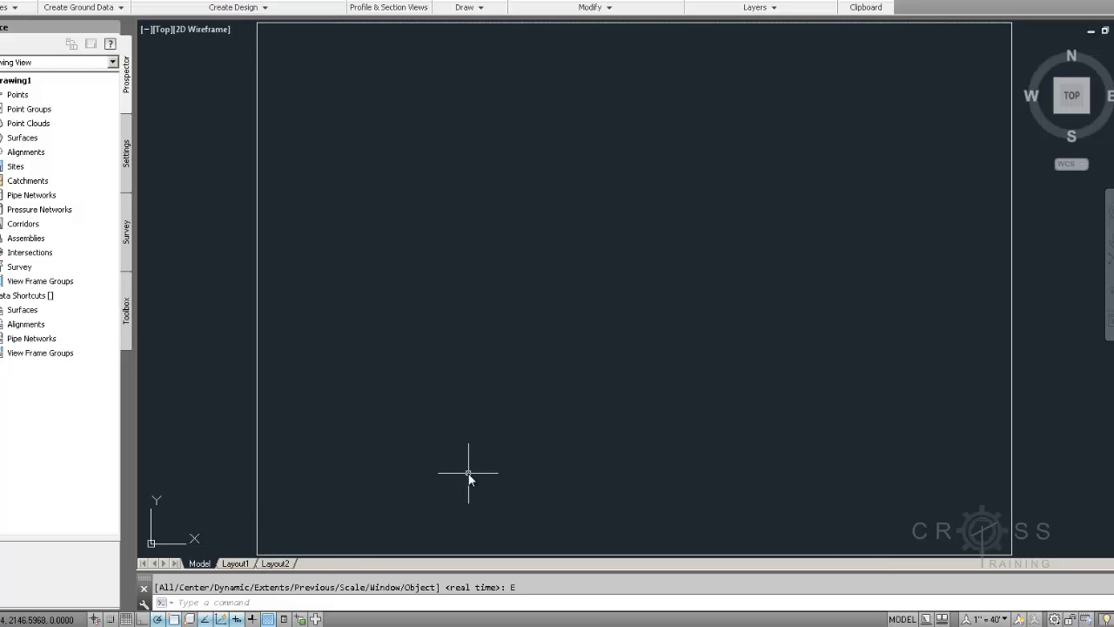
Step: Zoom with the Center option around a point inside the rectangle, defining the view height by two picked points
text(z)
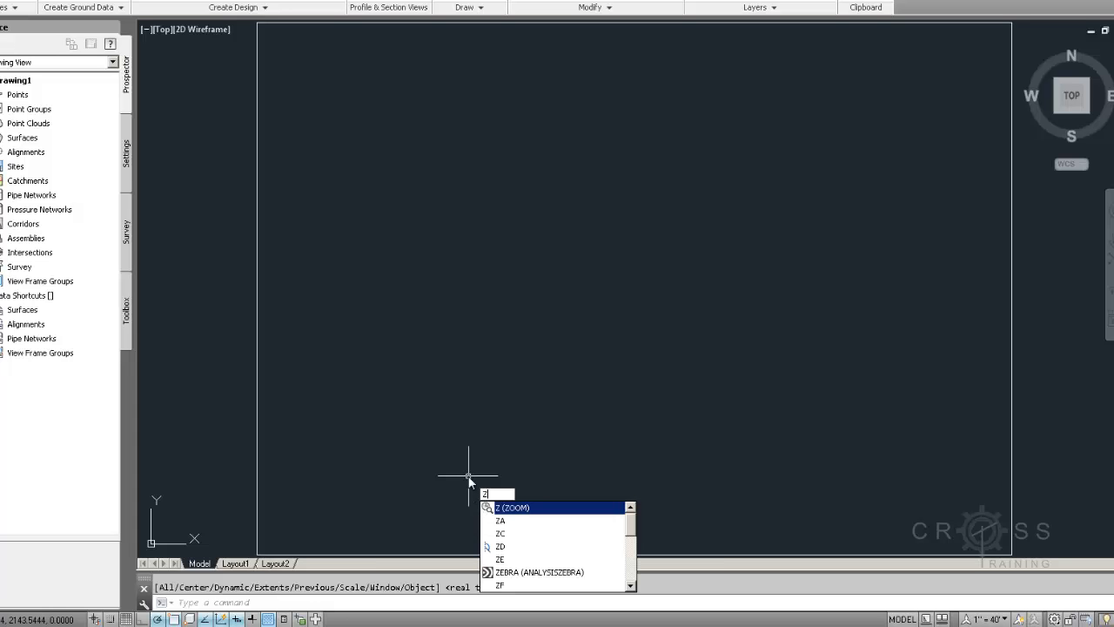
key(Return)
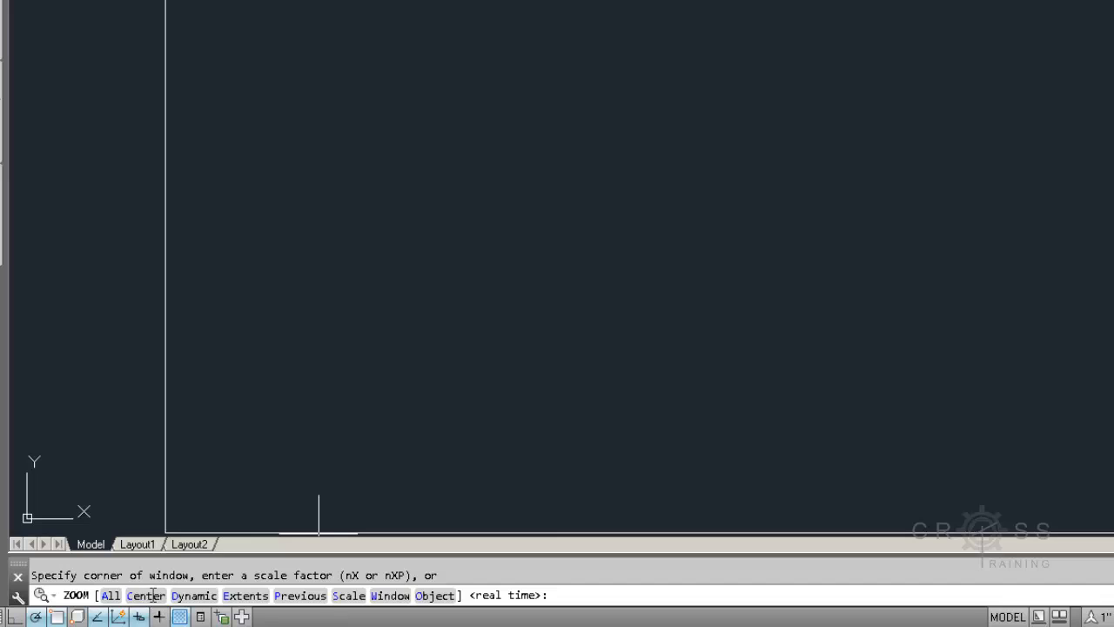
click(155, 597)
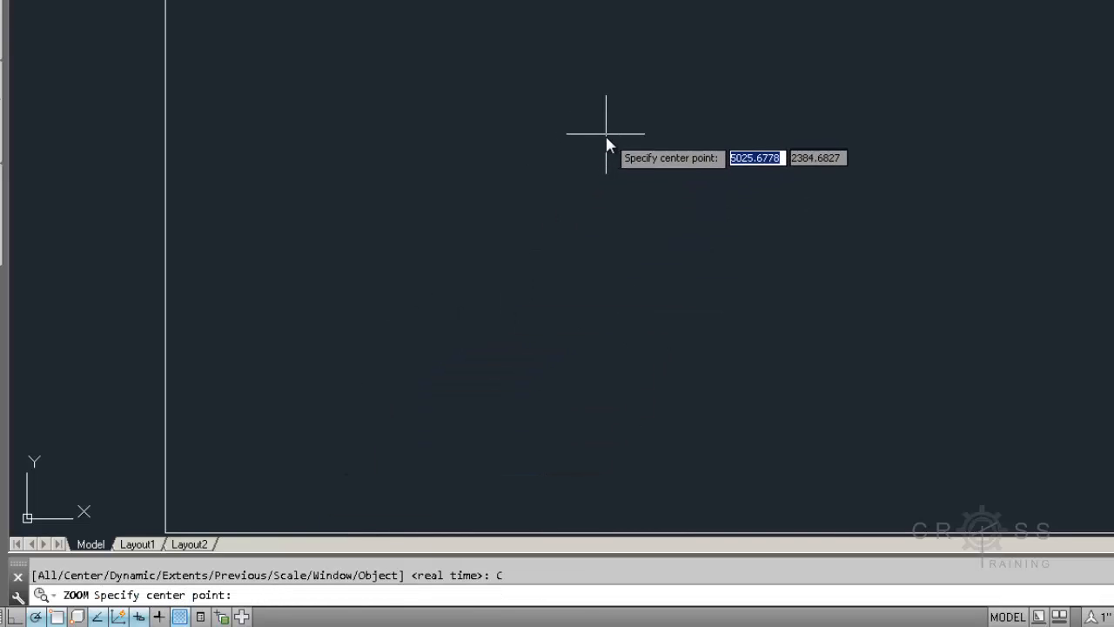
click(597, 174)
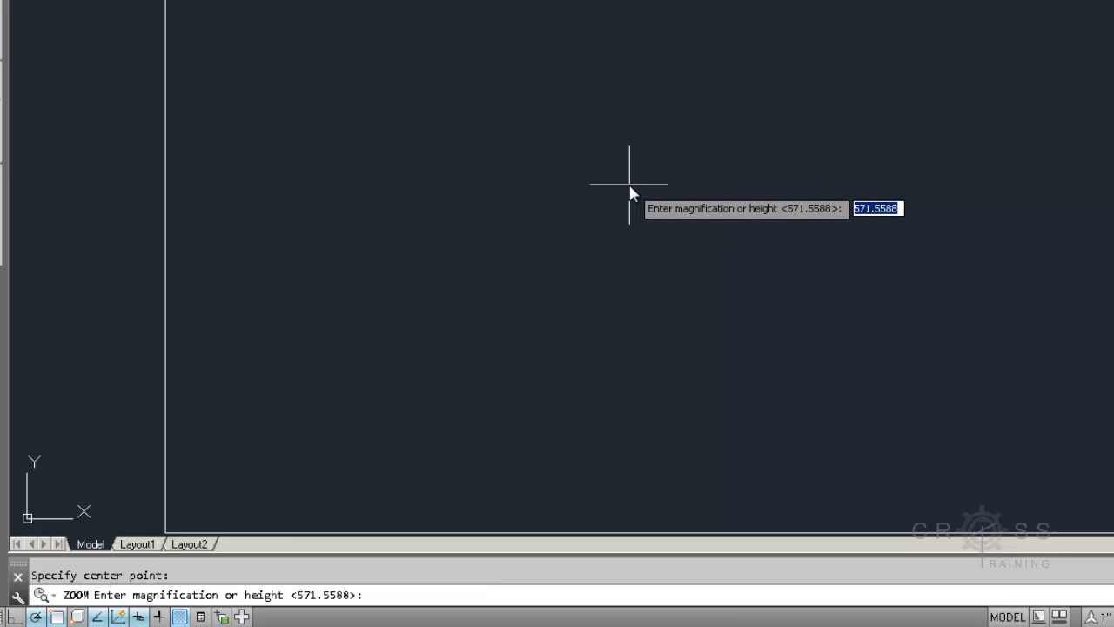
click(630, 192)
click(629, 194)
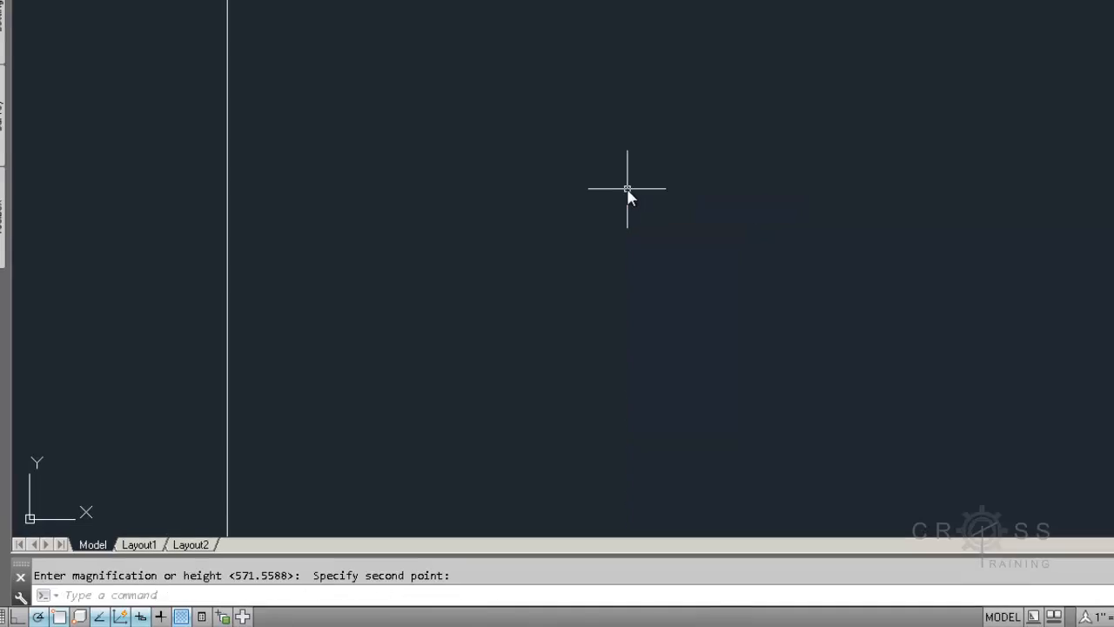